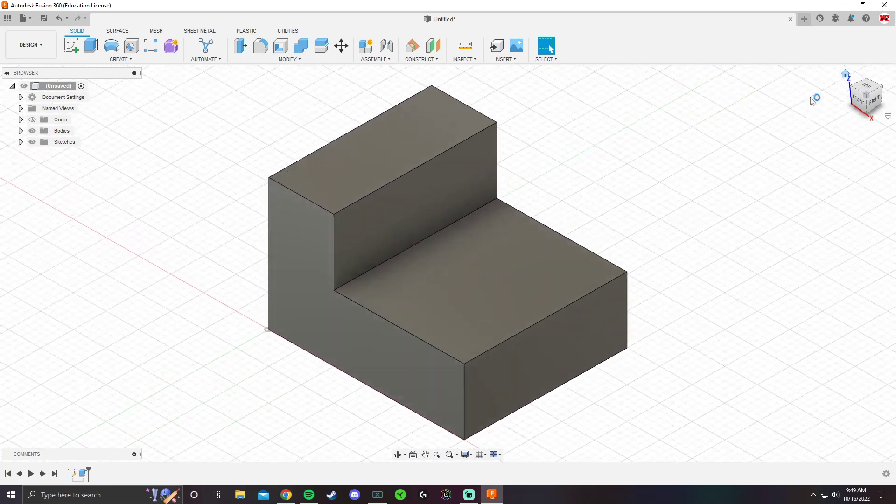
Start a new sketch on the L-shaped back face of the stepped block
middle_click_drag(590, 235, 590, 236, "shift")
left_click_drag(591, 235, 439, 335)
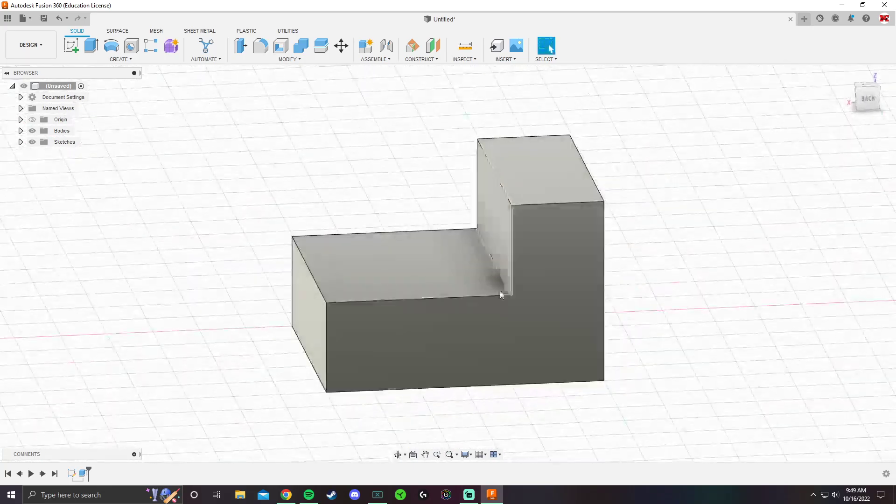
key("Escape")
left_click(71, 46)
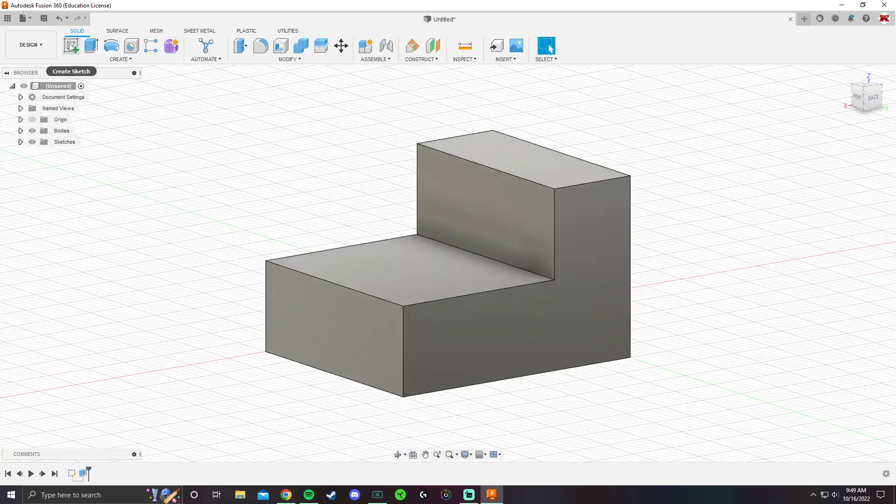
middle_click_drag(426, 348, 382, 306, "shift")
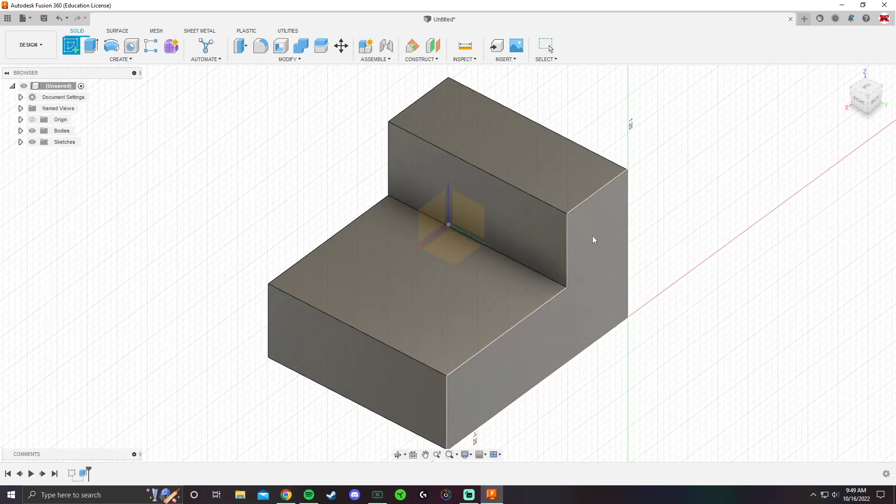
middle_click_drag(552, 355, 483, 349, "shift")
key("s")
left_click(507, 364)
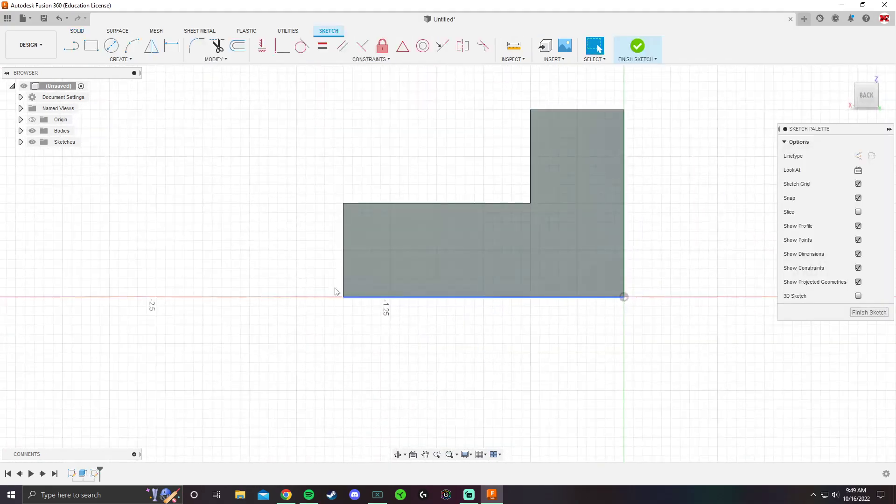
middle_click_drag(275, 245, 329, 284)
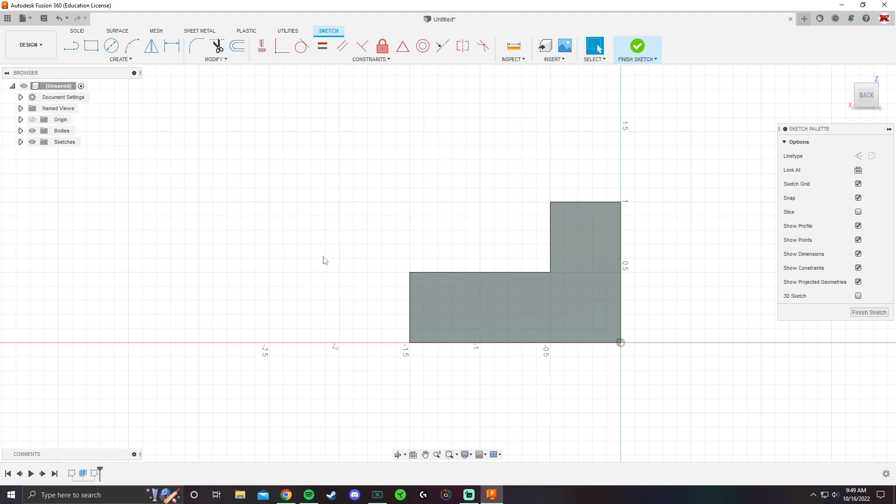
Draw an L-shaped outline of five lines extending outward from the block's lower end edge, with its upright leg at the far end
left_click(71, 45)
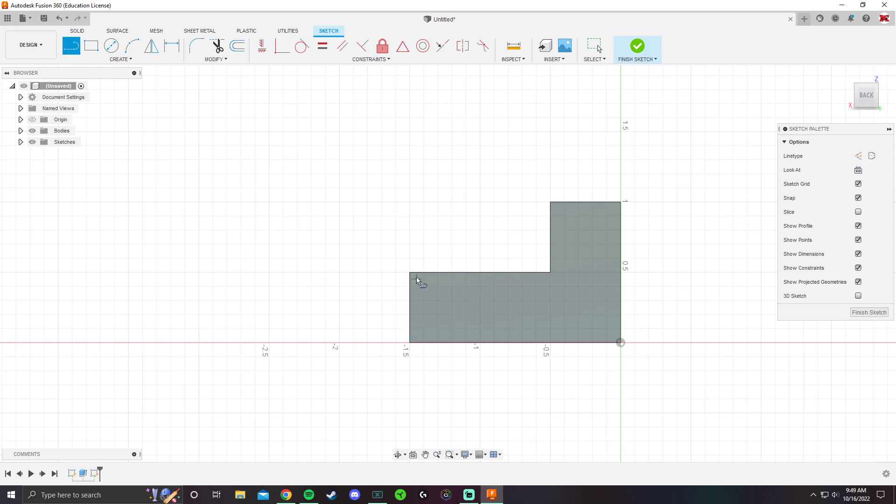
left_click(410, 343)
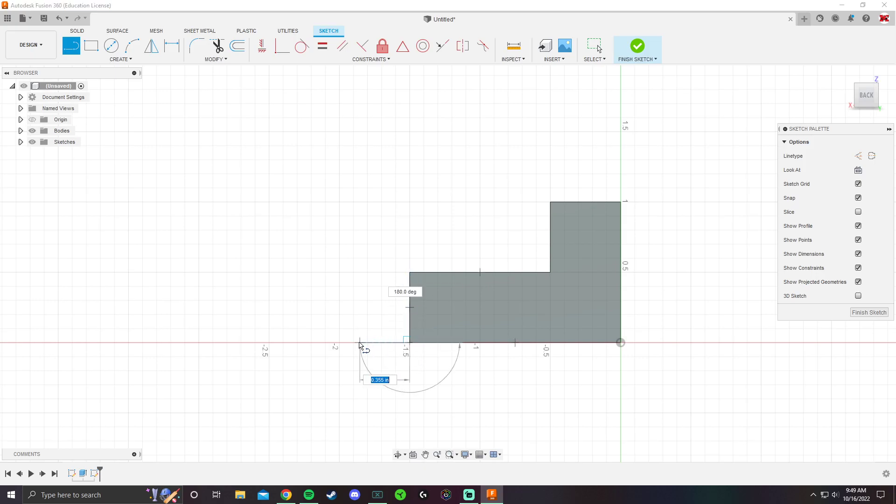
left_click(241, 343)
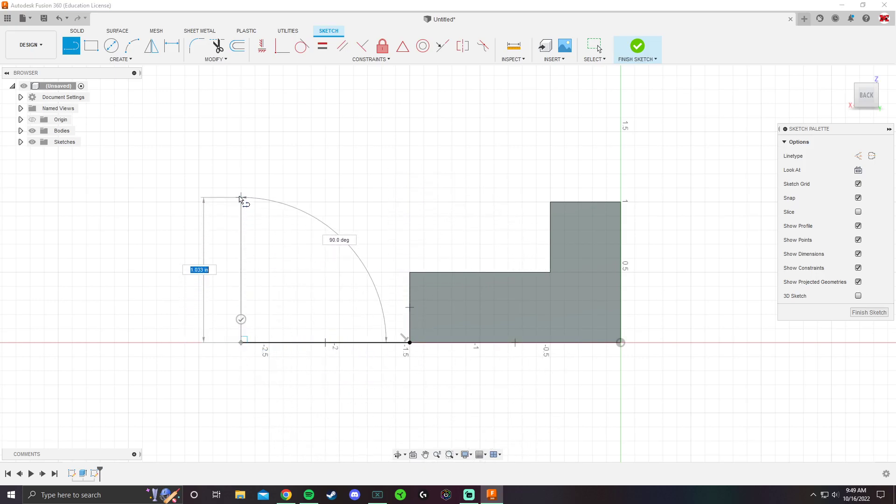
left_click(240, 188)
left_click(297, 188)
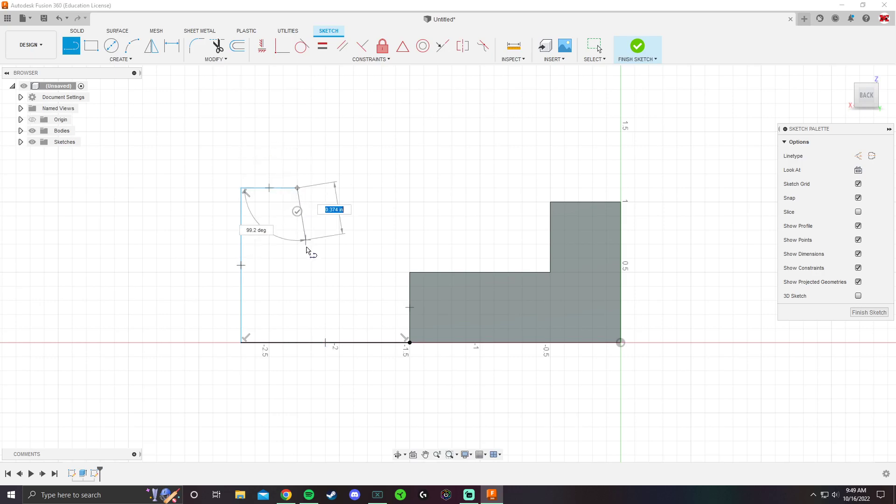
left_click(298, 272)
left_click(410, 273)
key("Escape")
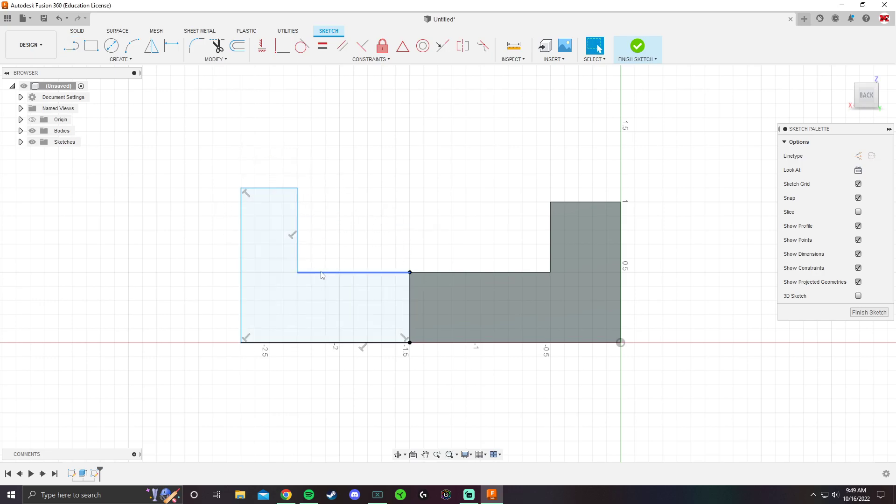
Move the outline's inner corner, constrain the sloped line to horizontal, and try the same constraint on the inner vertical line
left_click_drag(298, 272, 302, 254)
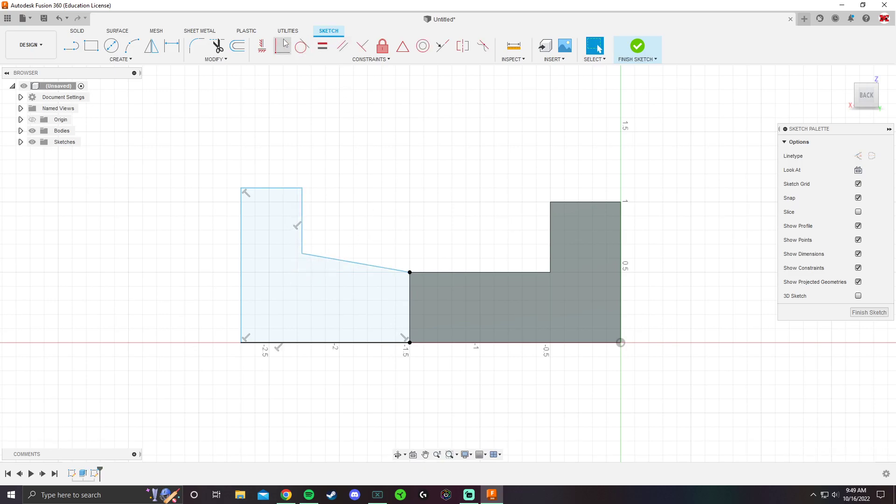
left_click(262, 46)
left_click(331, 258)
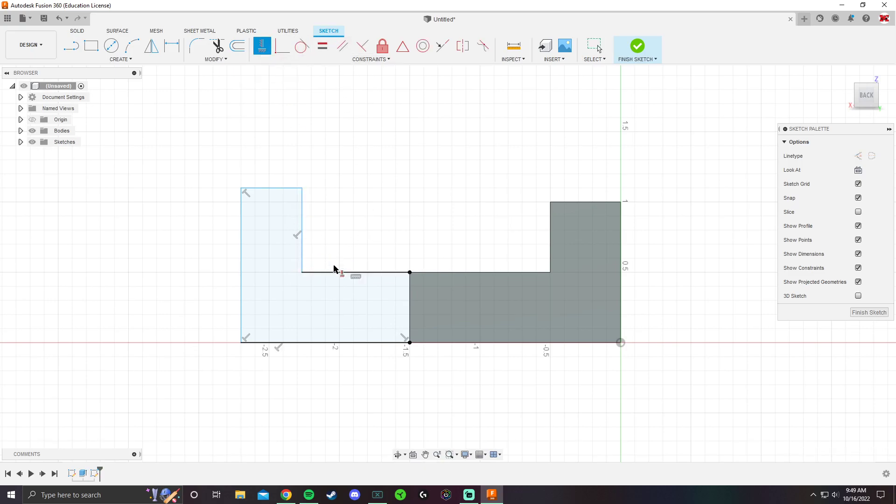
left_click(301, 232)
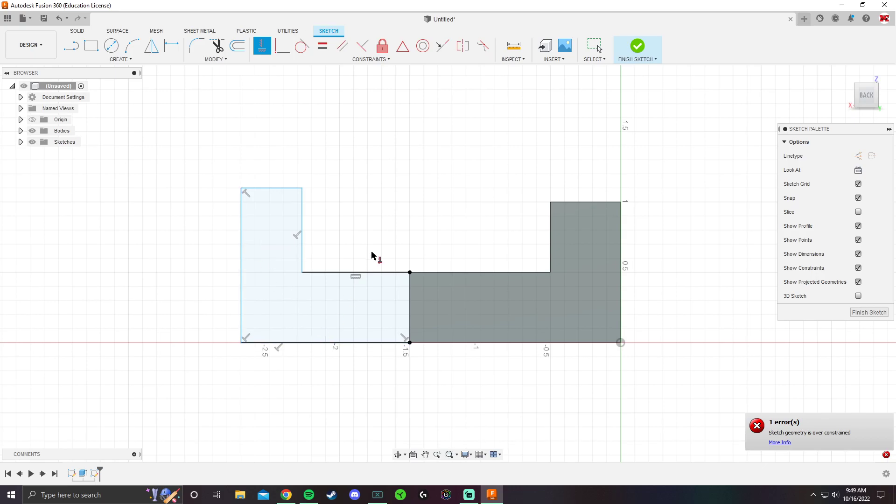
key("Escape")
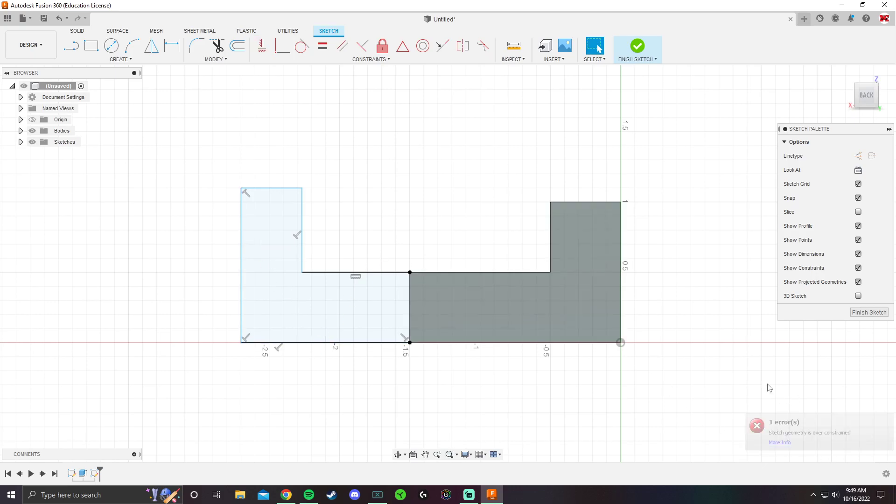
Check the Isometric Shape #1 drawing in Chrome, and dimension the outline's bottom edge at 1.25 in back in Fusion 360
key("alt+Tab")
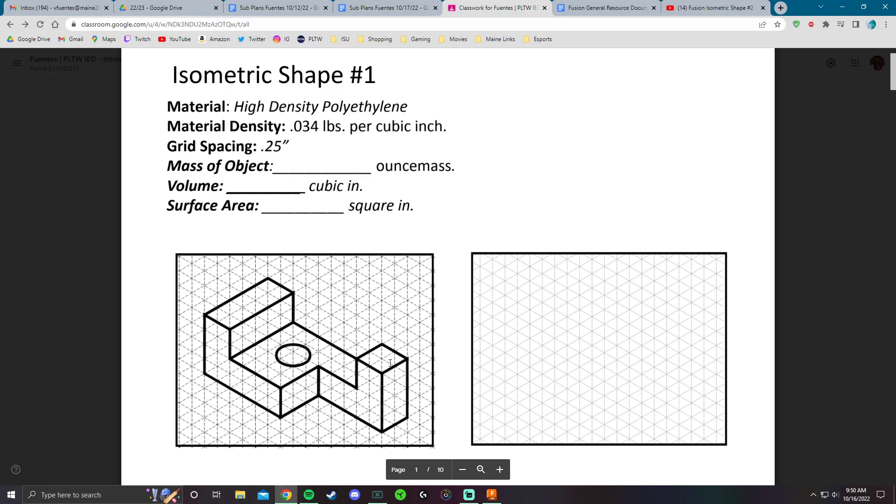
key("alt+Tab")
left_click(167, 50)
left_click(320, 343)
left_click(320, 379)
key("BackSpace")
key("Return")
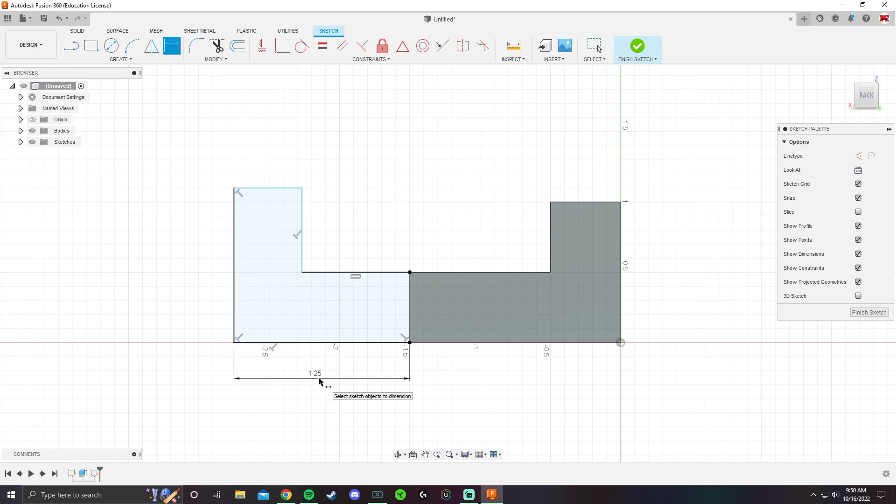
Dimension the outline's outer vertical edge at 1 in and its top edge at 0.5 in
left_click(234, 278)
left_click(216, 273)
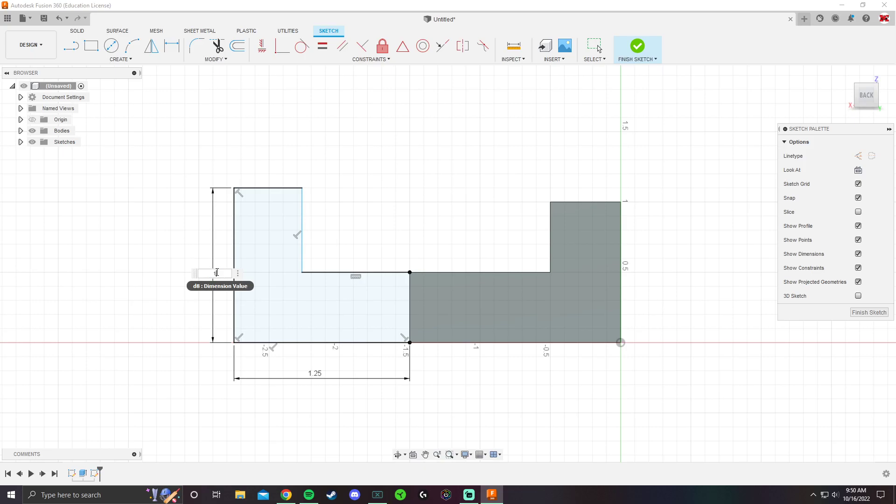
type("1")
key("Return")
left_click(279, 202)
left_click(273, 181)
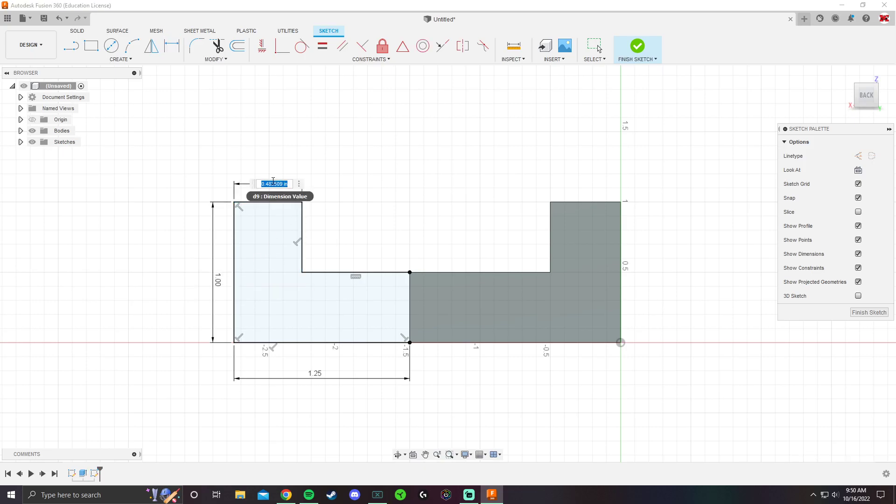
type(".5")
key("Return")
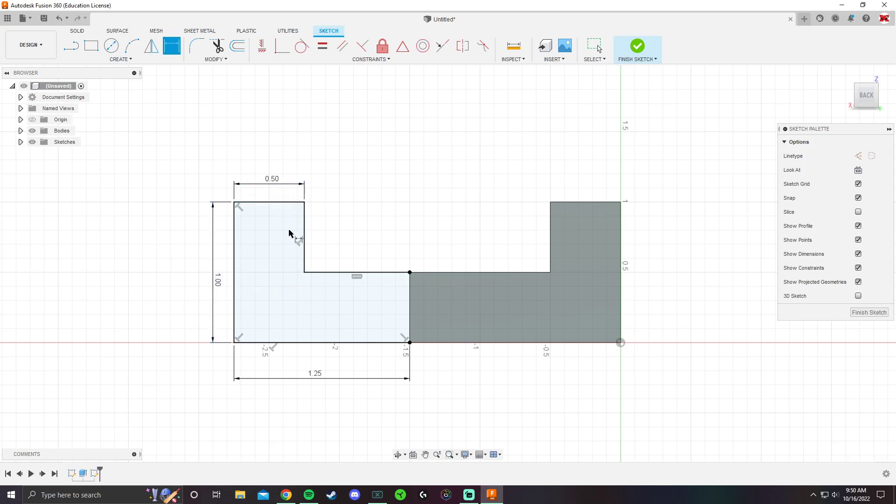
left_click(308, 228)
left_click(322, 230)
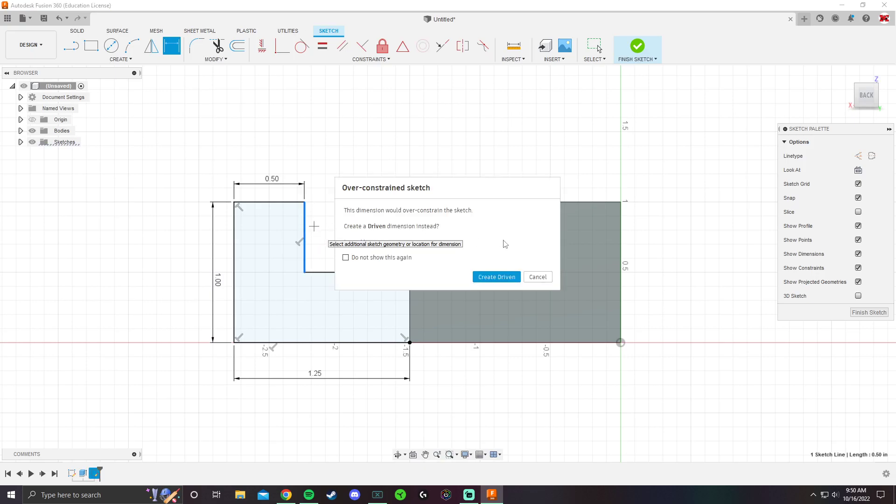
left_click(537, 277)
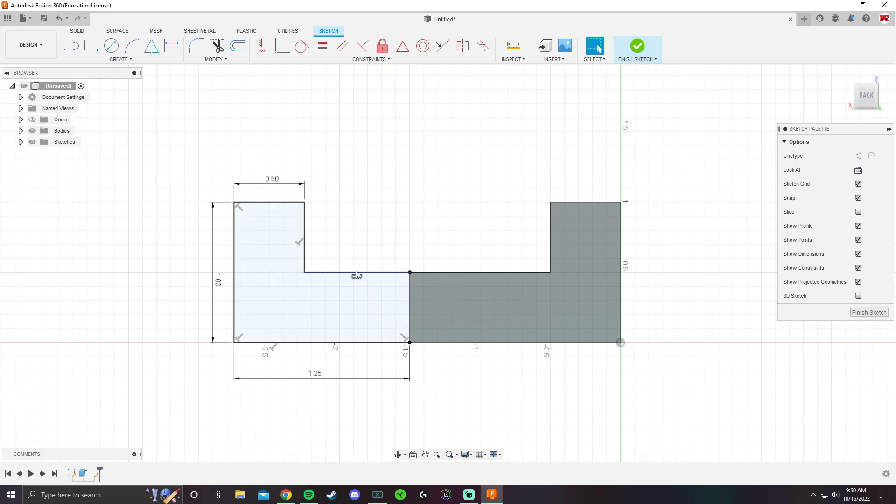
Finish the sketch, and compare the new profile's position with the Isometric Shape #1 drawing in Chrome
left_click(637, 46)
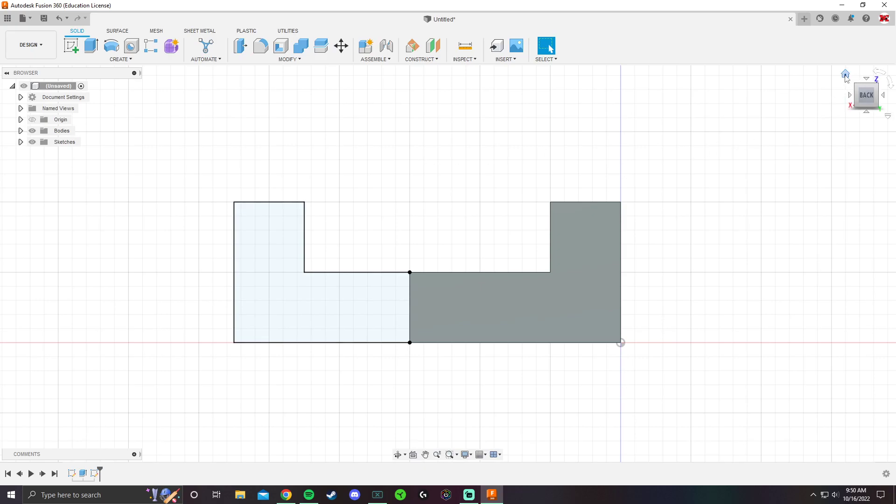
left_click(846, 75)
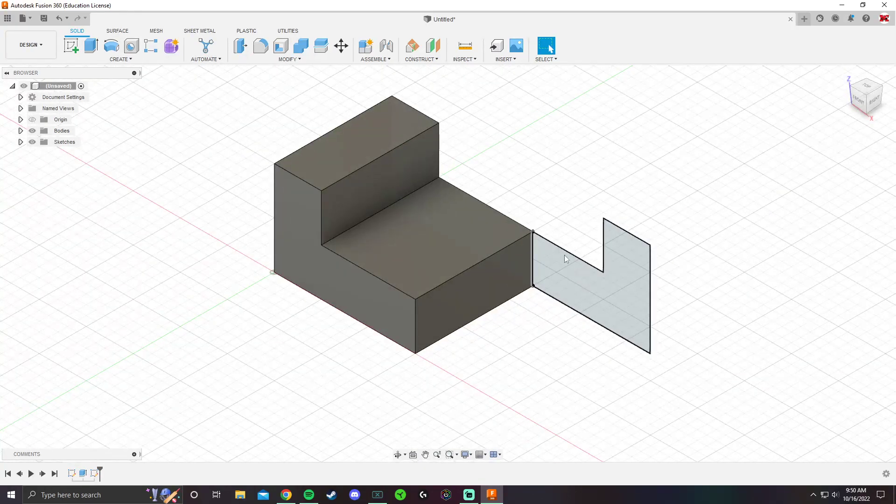
middle_click_drag(578, 166, 543, 122, "shift")
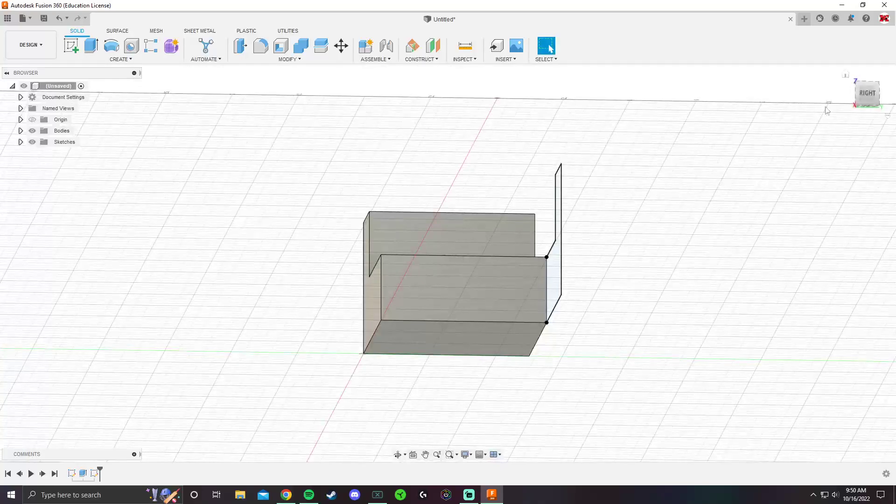
left_click(871, 96)
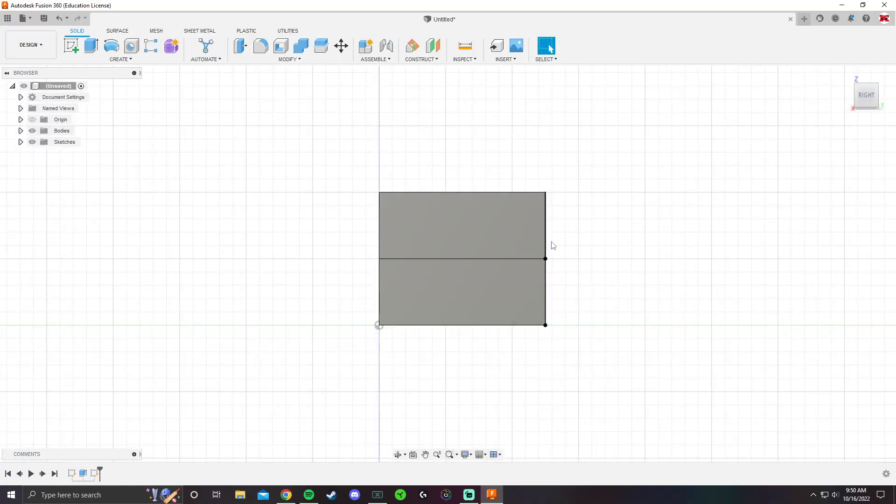
left_click(847, 76)
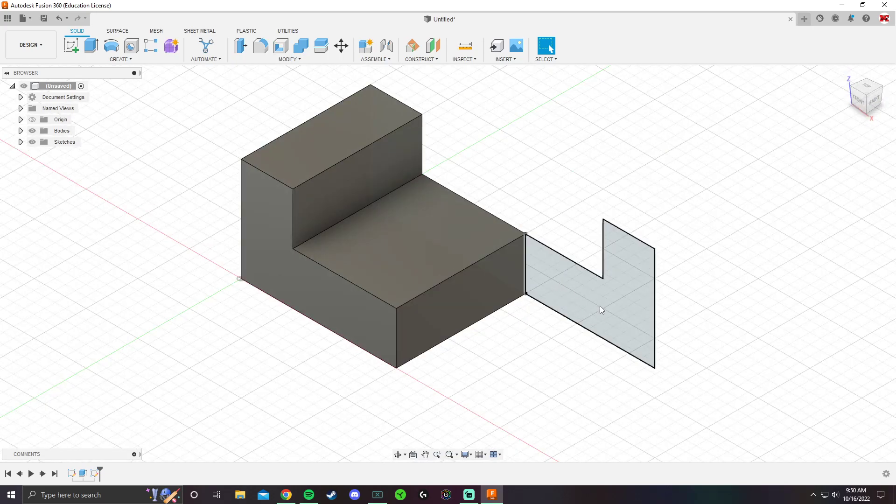
key("alt+Tab")
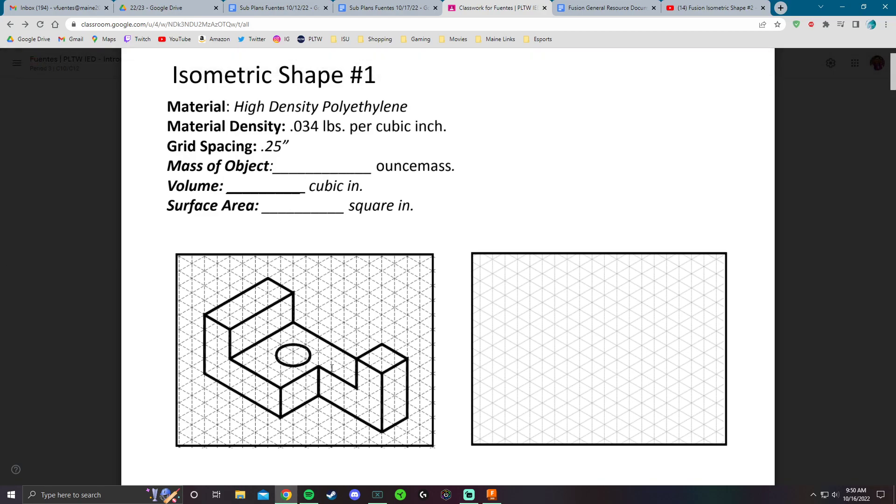
key("alt+Tab")
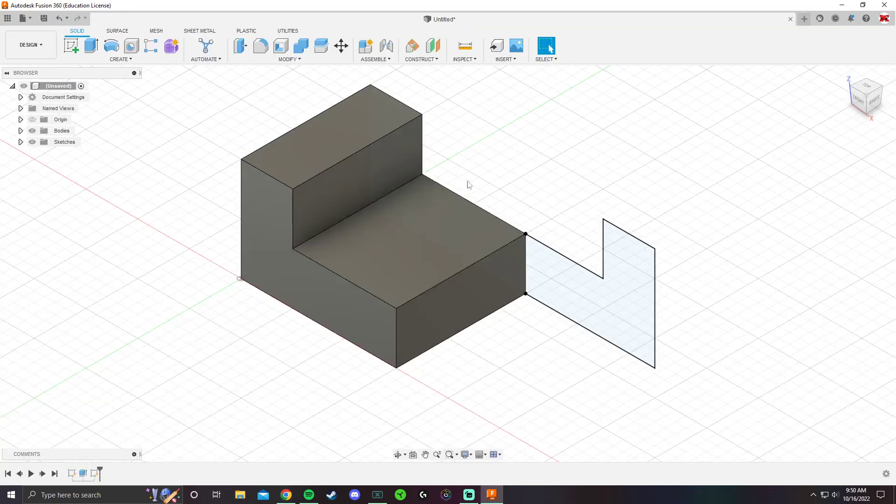
Extrude the L-shaped profile by -0.5 in toward the front and join it to the block
left_click(92, 46)
left_click(562, 304)
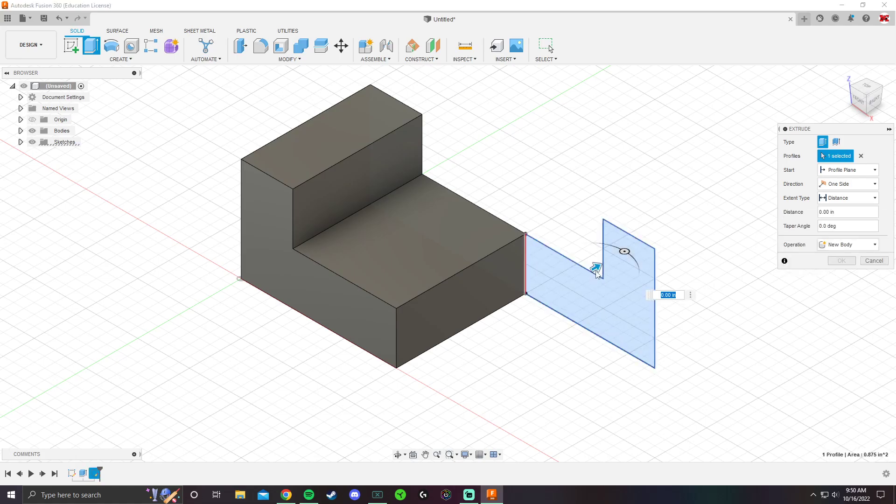
left_click_drag(596, 267, 532, 304)
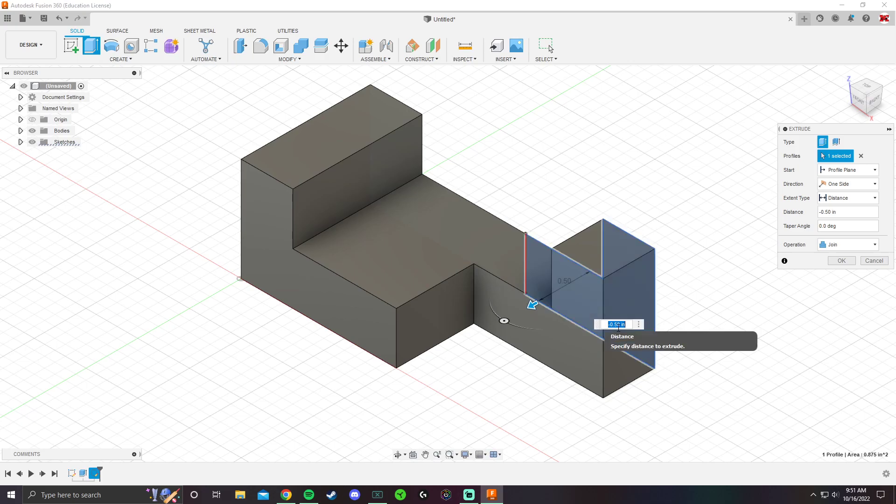
type("-")
type("5")
key("Return")
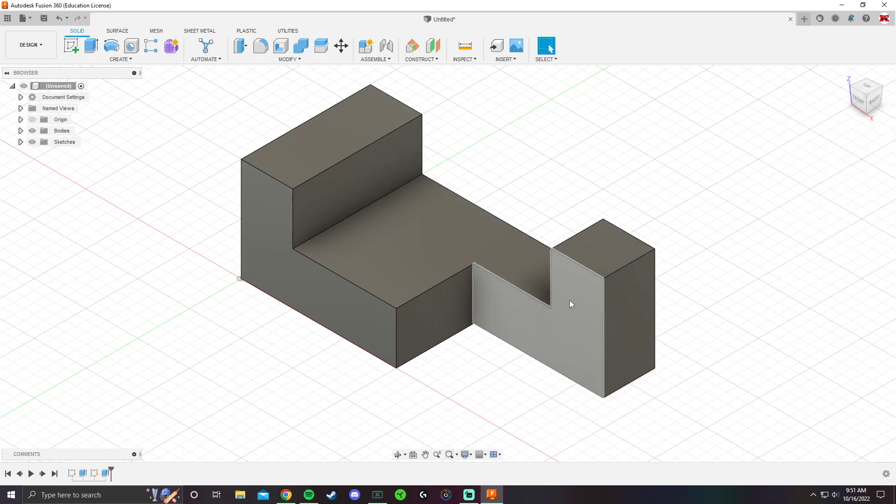
Check the hole on the reference drawing in Chrome, and start a sketch on the body's recessed horizontal face in Fusion 360
middle_click_drag(538, 181, 516, 166, "shift")
key("alt+Tab")
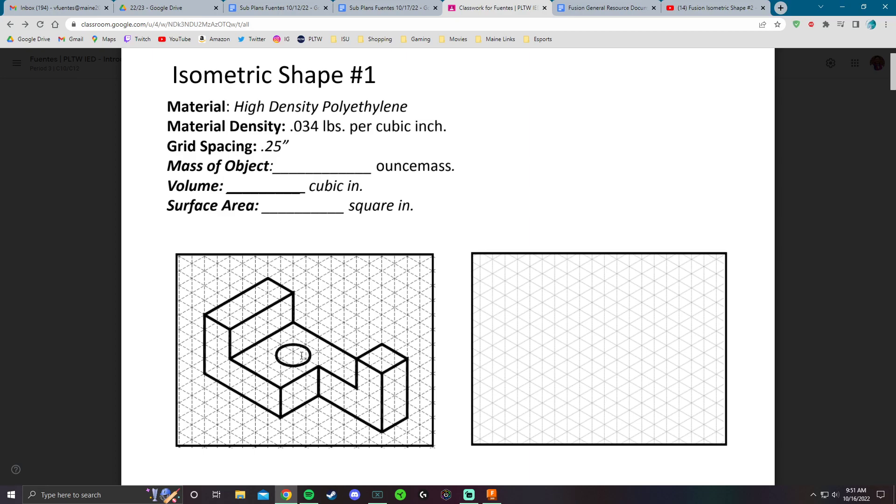
key("alt+Tab")
middle_click_drag(520, 173, 509, 191)
left_click(71, 47)
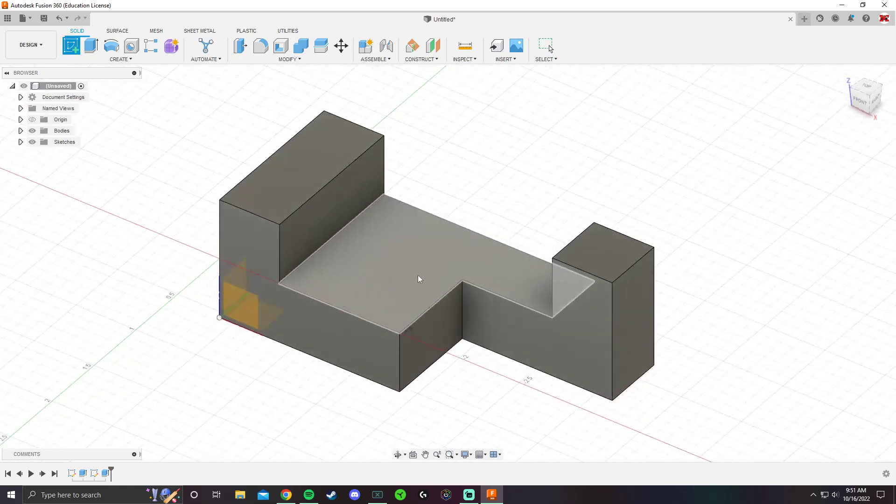
left_click(406, 272)
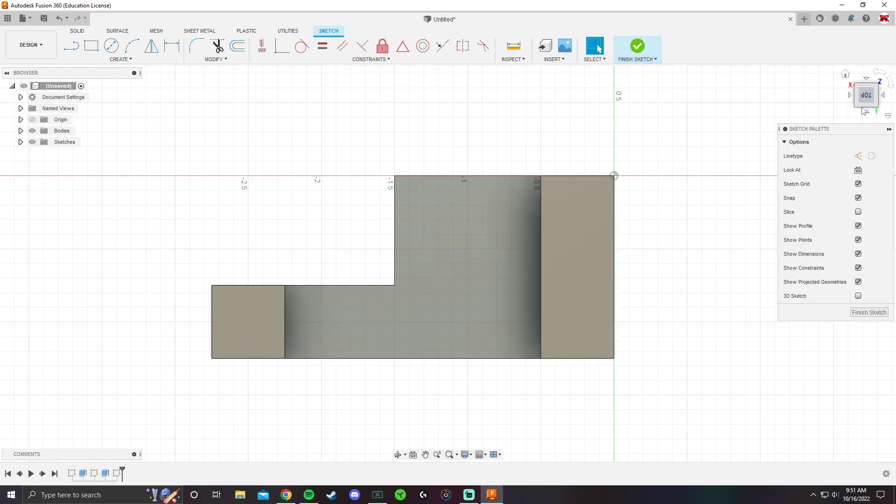
left_click(884, 77)
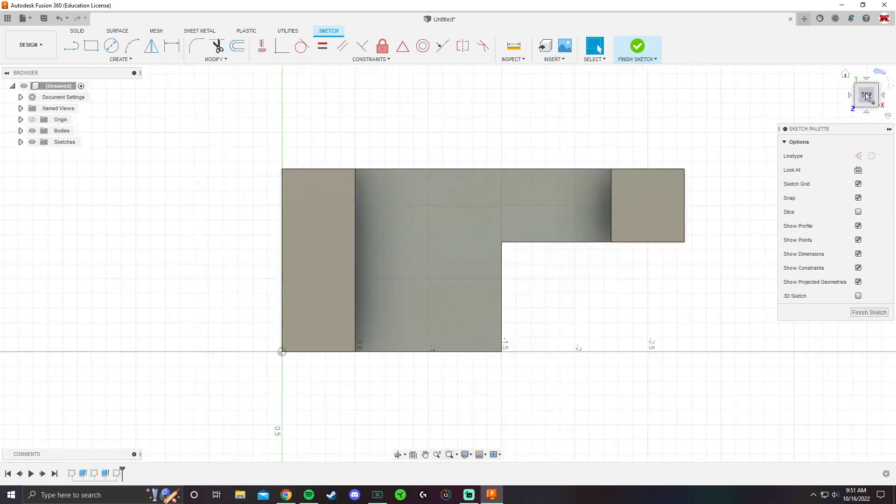
Draw a 0.5 in diameter circle on the recessed horizontal face, between the raised block and the inner corner of the notch
left_click(884, 77)
left_click_drag(432, 219, 420, 219)
left_click(112, 45)
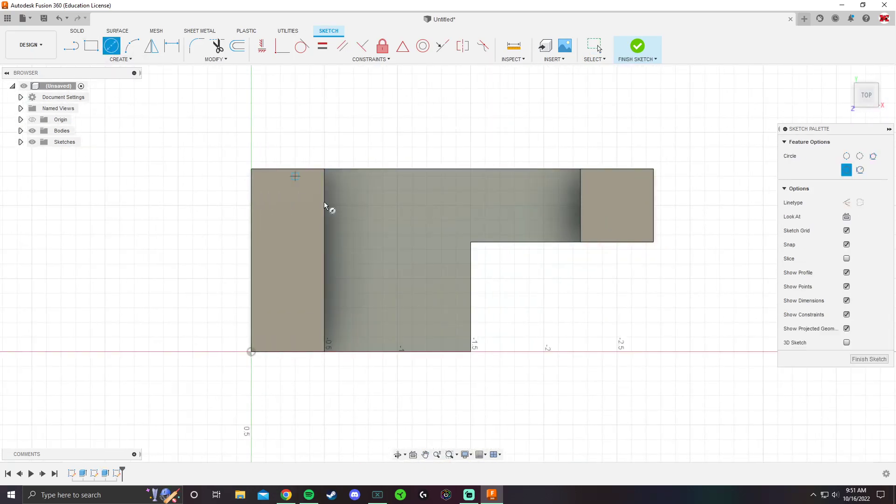
left_click(407, 249)
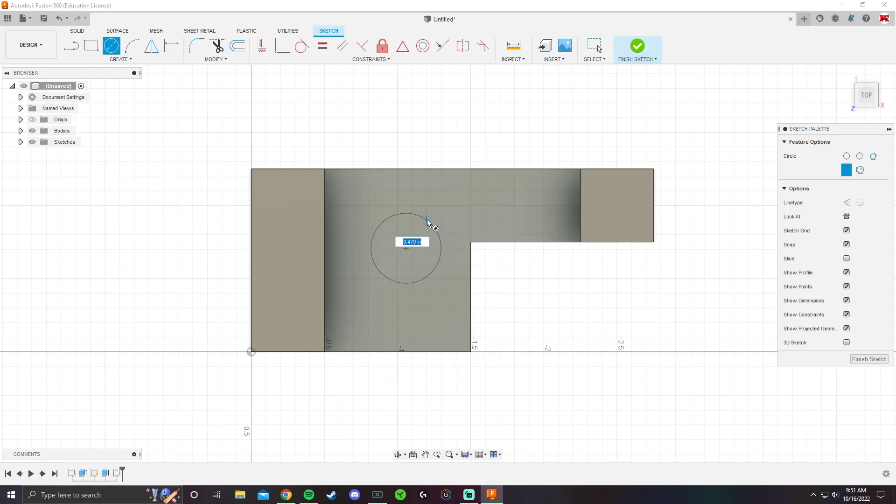
type(".5")
key("Return")
key("Escape")
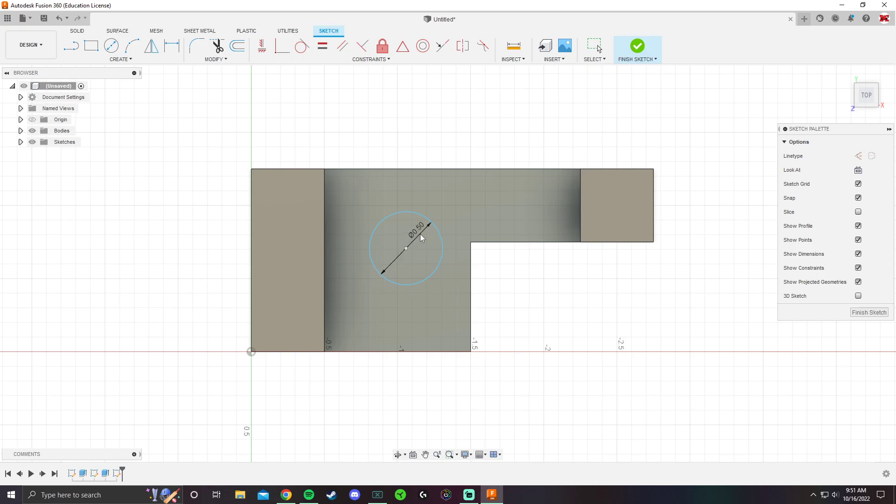
Check the hole's position on the reference drawing in Chrome, and dimension the circle's centre 0.5 in from the raised block's inner edge in Fusion 360
key("alt+Tab")
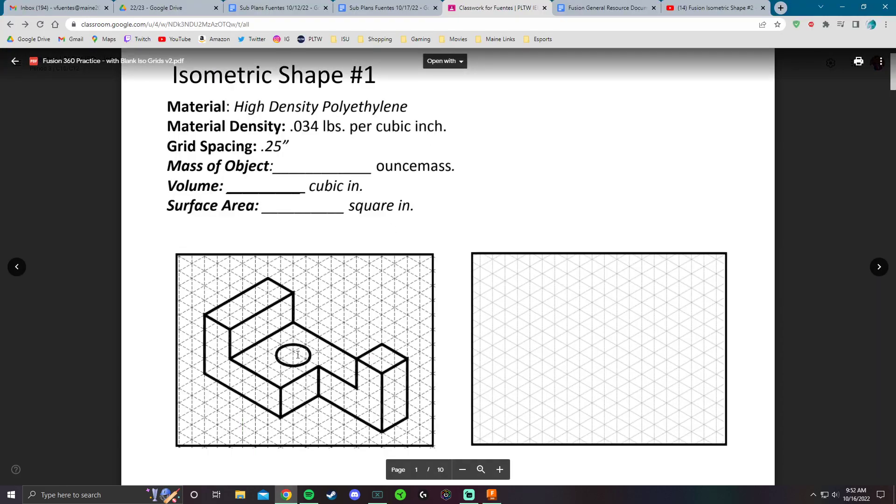
key("alt+Tab")
key("alt+Tab")
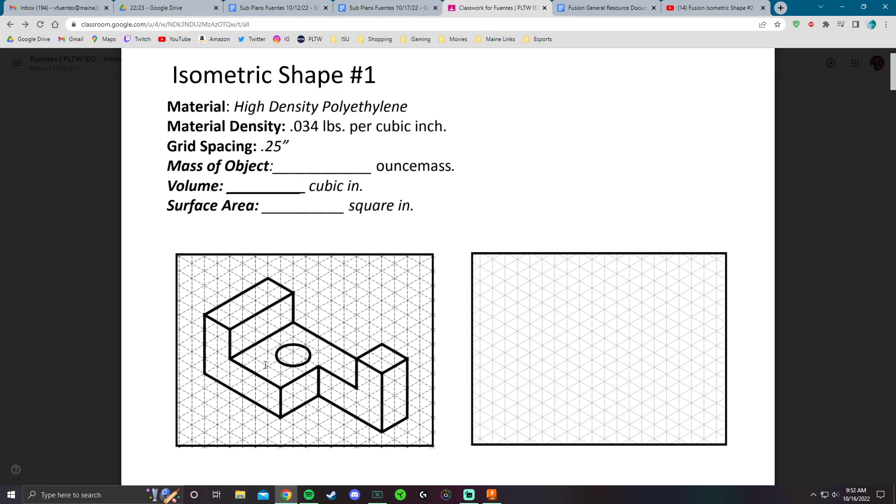
key("alt+Tab")
left_click(172, 46)
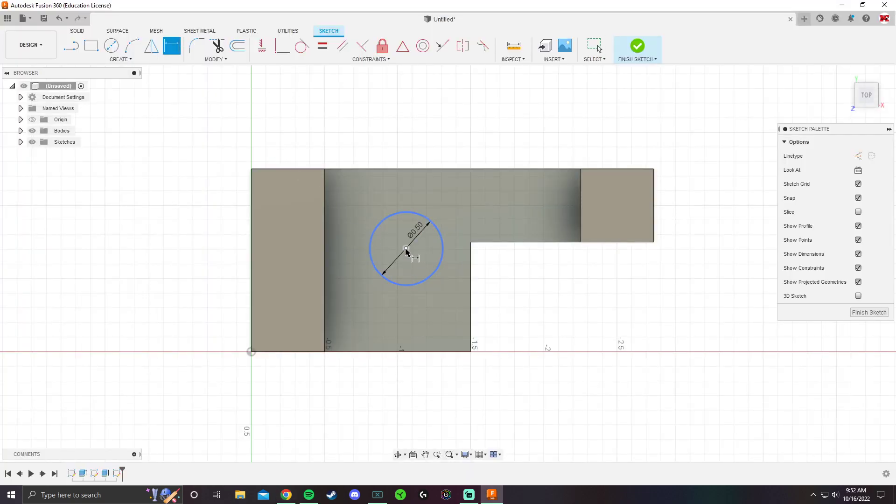
left_click(326, 247)
left_click(407, 248)
left_click(426, 146)
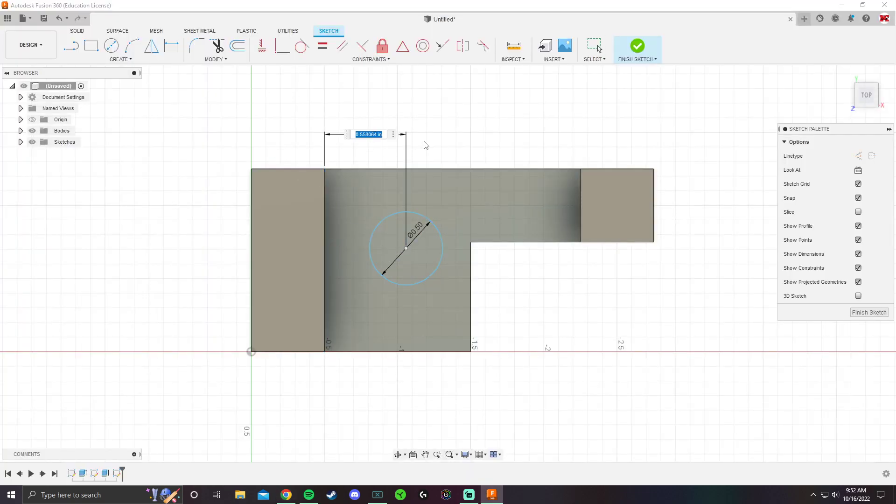
type("0.5")
key("Return")
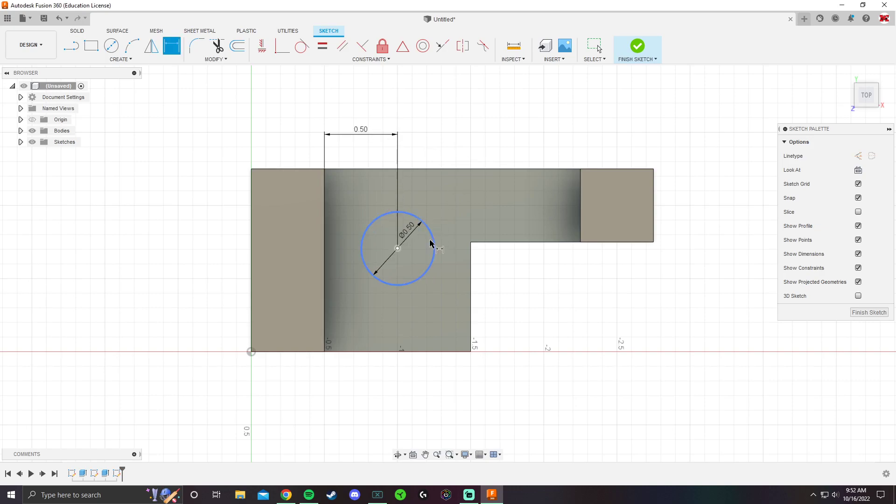
Dimension the circle's centre 0.75 in from the body's front edge and finish the sketch
left_click(391, 352)
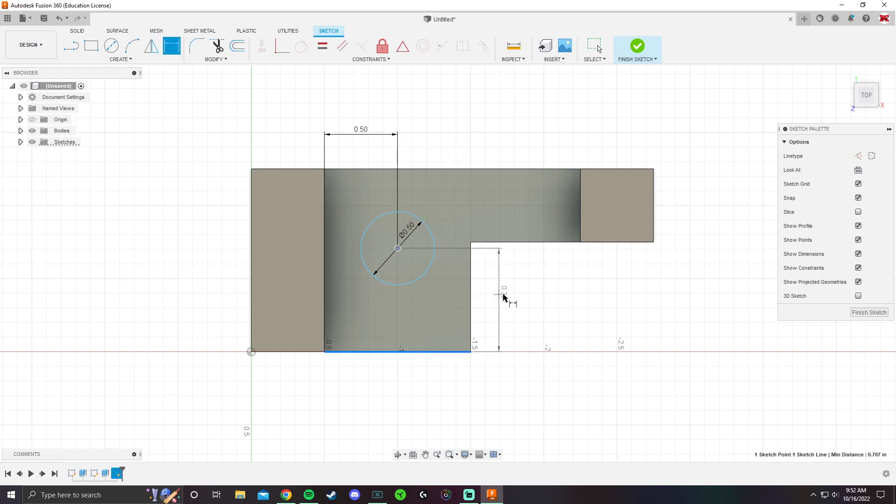
left_click(506, 302)
key("BackSpace")
key("Return")
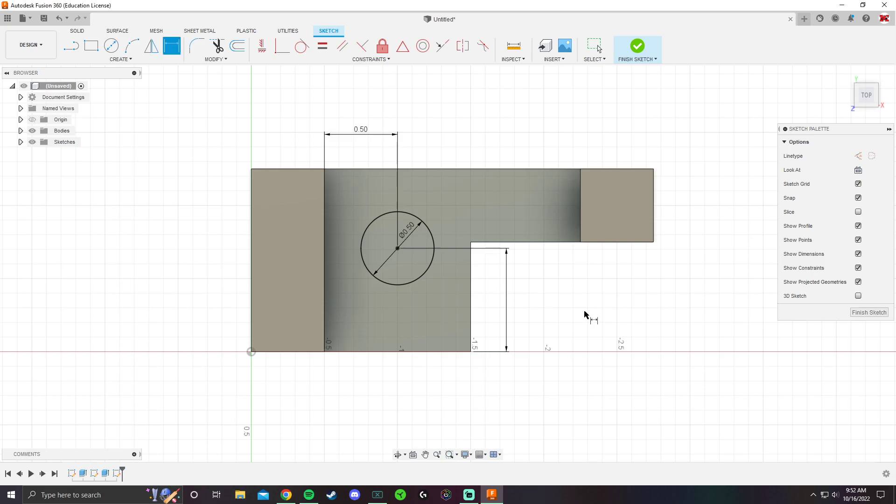
key("Escape")
middle_click_drag(510, 133, 487, 122)
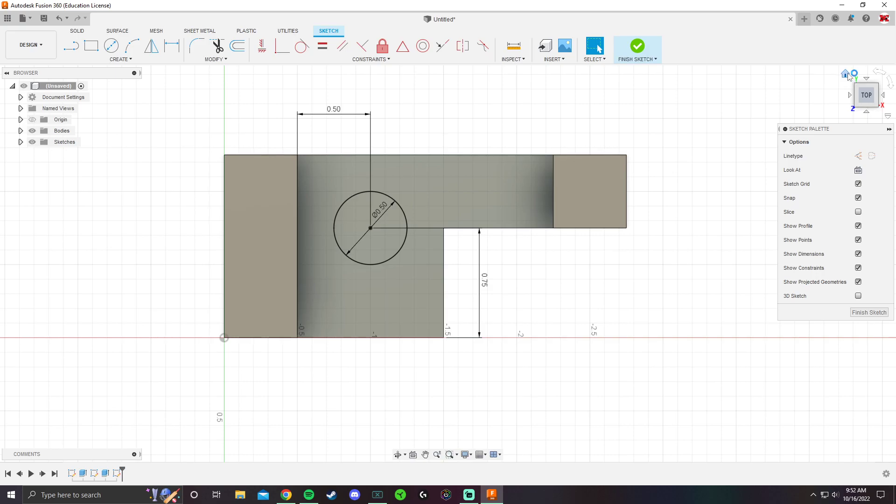
left_click(846, 74)
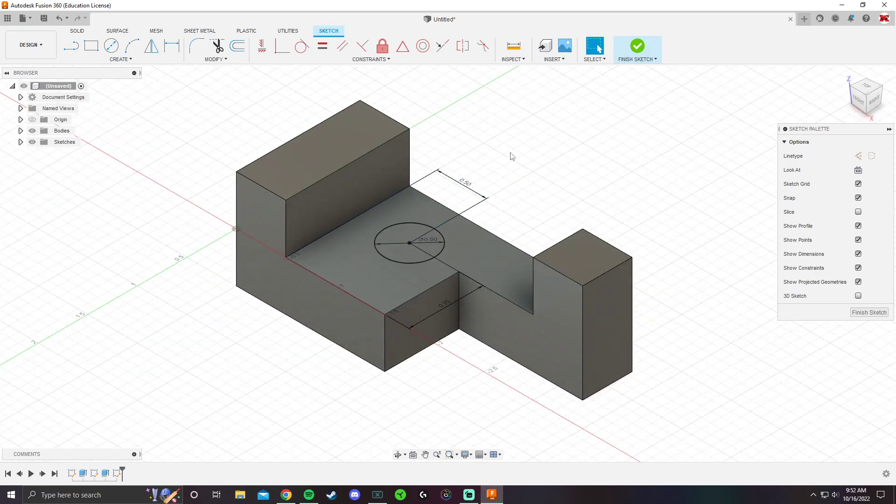
left_click(868, 87)
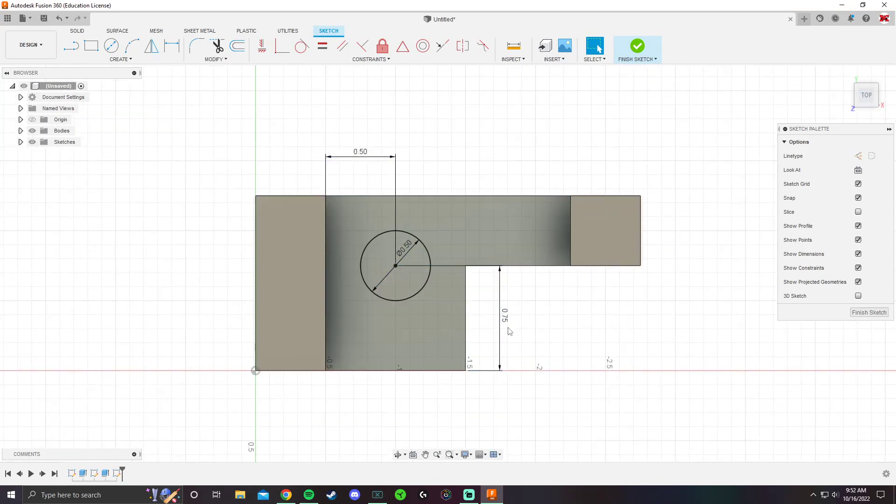
left_click(639, 49)
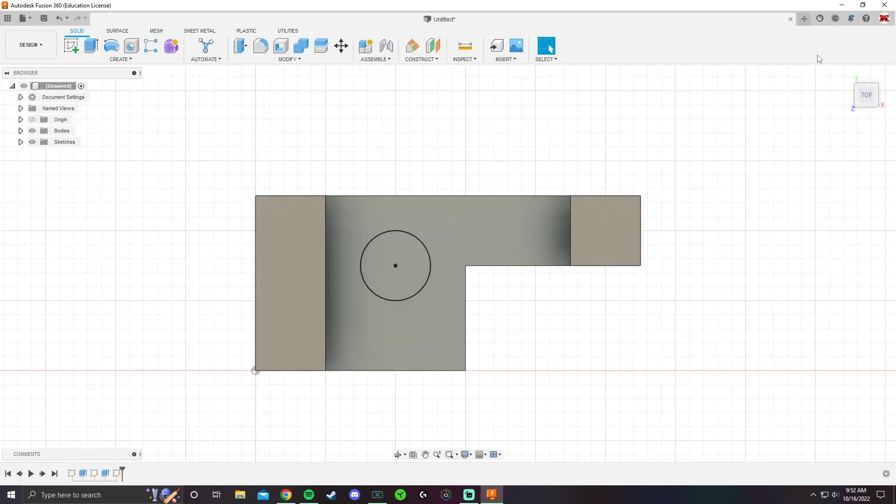
Extrude the circle downward as a cut with the extent type All to make a through hole
left_click(846, 77)
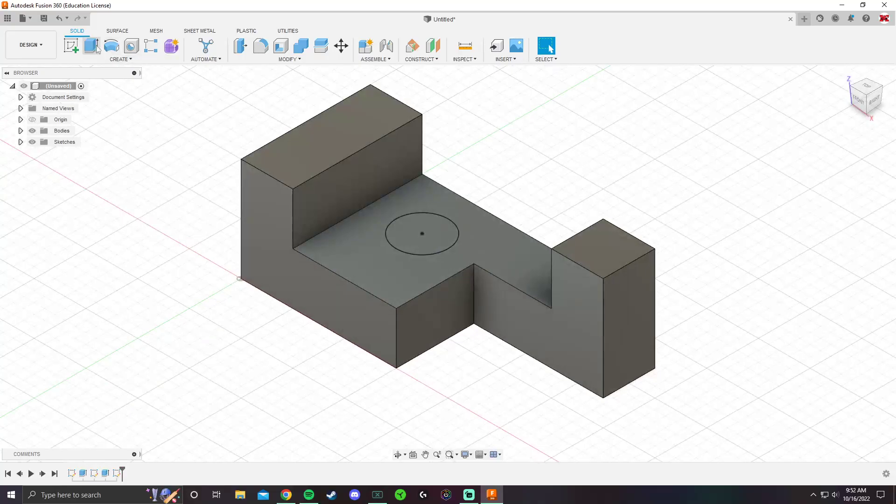
left_click(94, 48)
left_click(422, 229)
left_click_drag(420, 232, 422, 409)
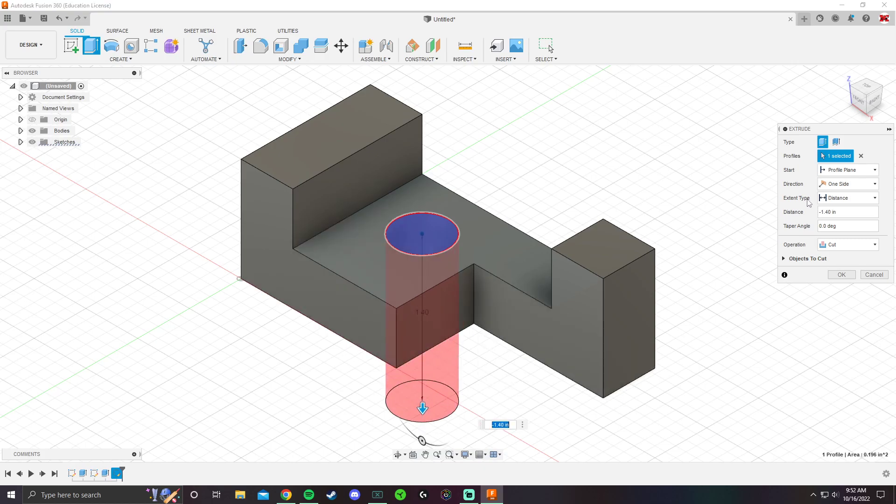
left_click(834, 199)
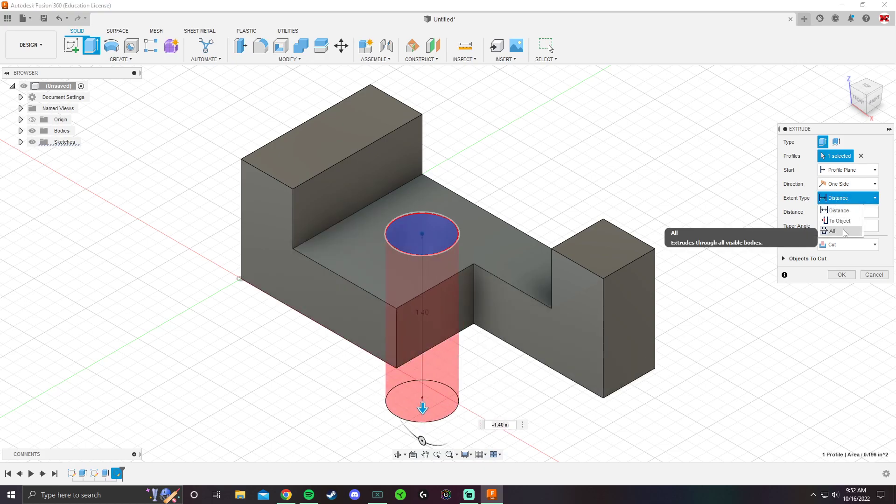
left_click(833, 232)
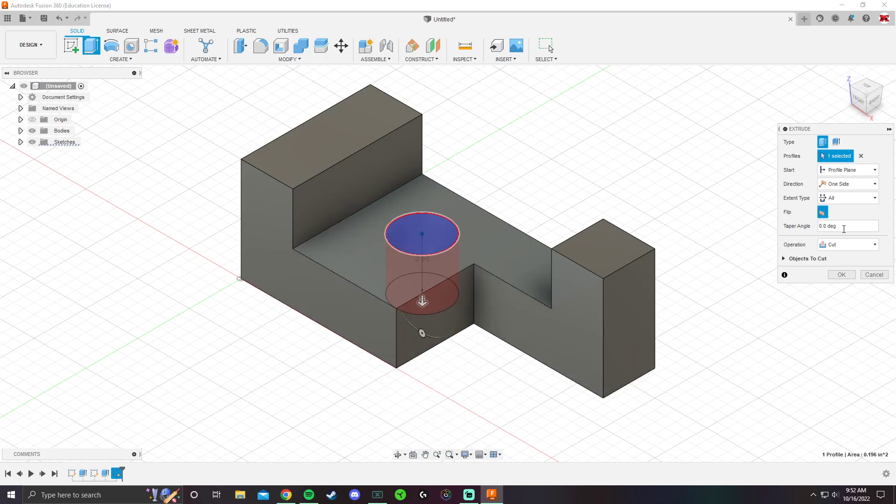
left_click(840, 275)
mouse_move(522, 200)
middle_mouse_down("shift")
mouse_move(512, 180)
mouse_move(444, 154)
mouse_move(467, 196)
mouse_move(383, 205)
mouse_move(490, 150)
mouse_move(528, 152)
mouse_move(521, 191)
middle_mouse_up("shift")
scroll(508, 146, "down", 1)
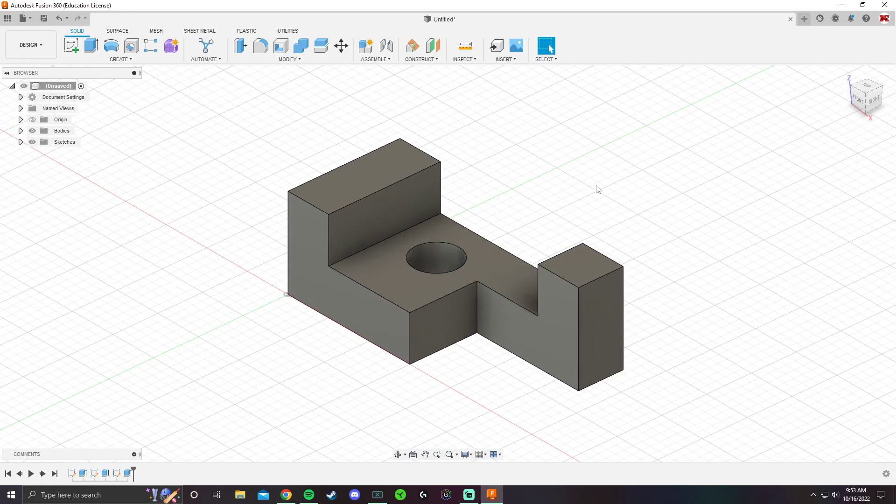
Check the worksheet's required properties in Chrome, close its preview to view the assignment instructions, and return to Fusion 360
left_click(286, 495)
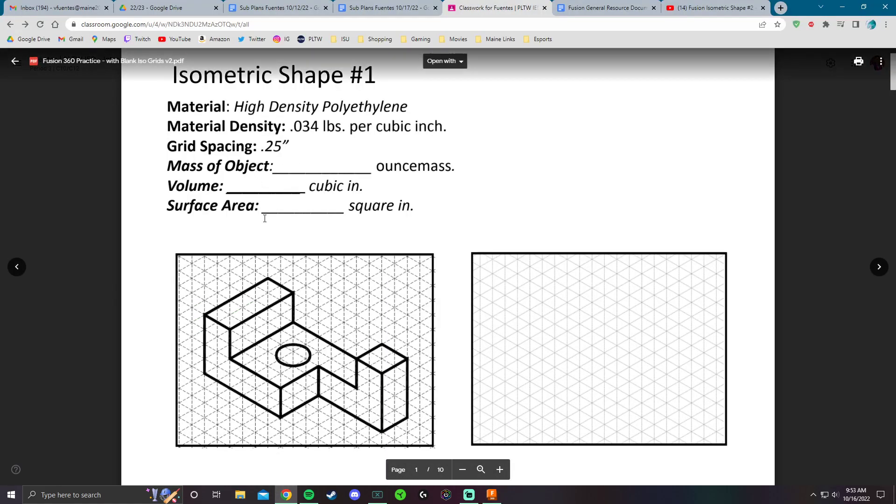
key("Escape")
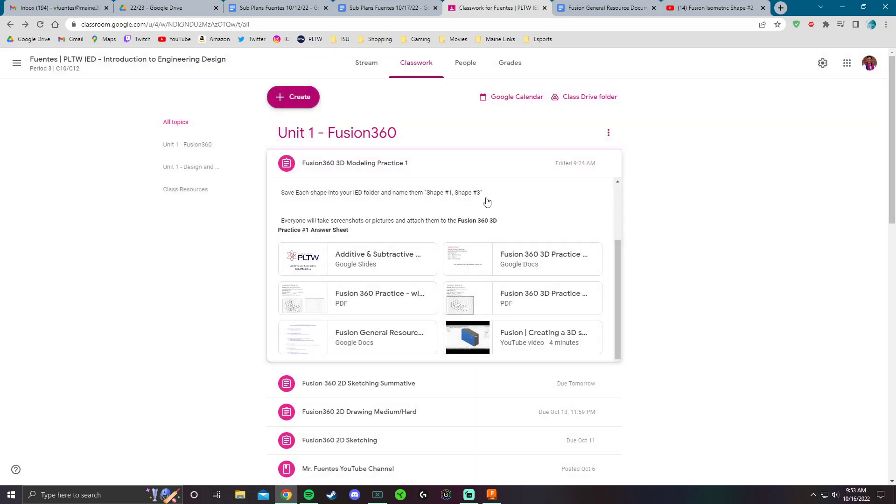
left_click(492, 494)
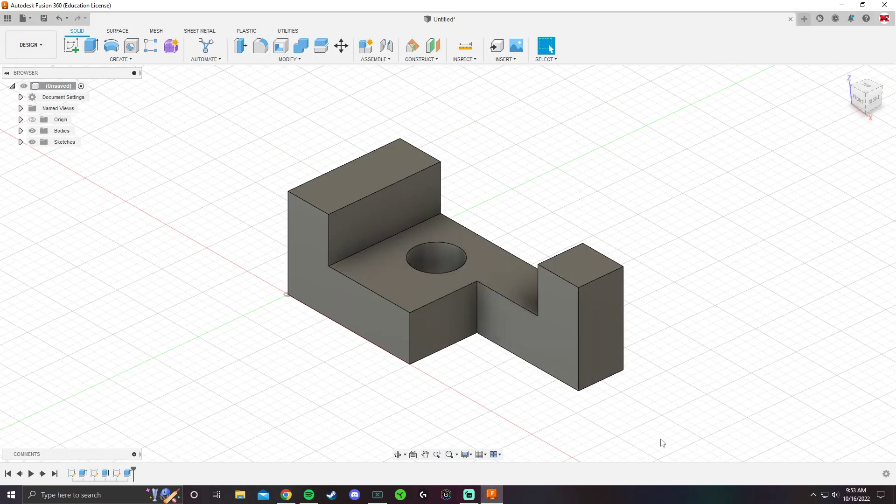